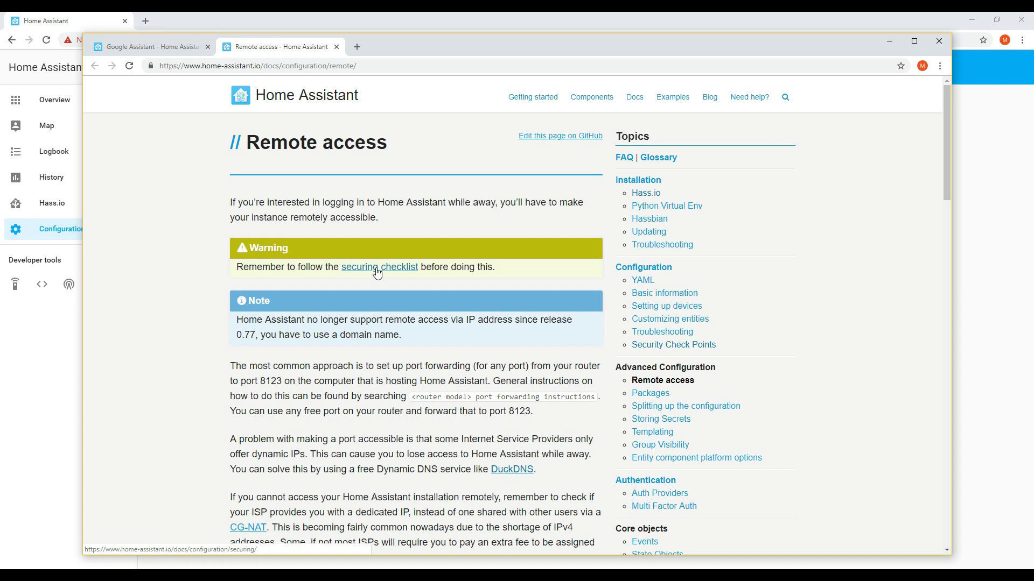
Skim the Remote access guide, then minimize the docs window to reveal Home Assistant
{"action": "scroll", "coordinate": [378, 274], "scroll_direction": "down", "scroll_amount": 3}
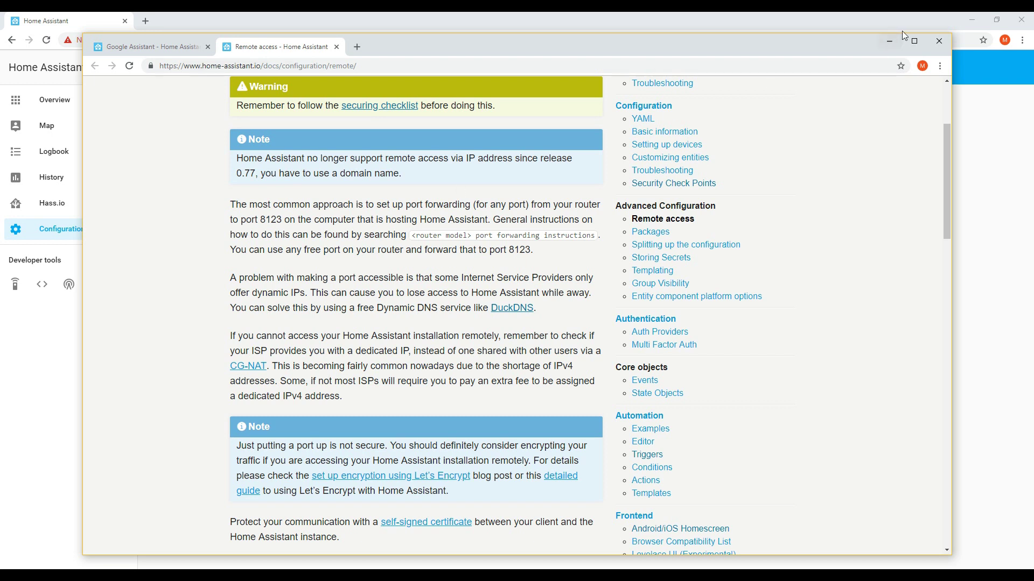
{"action": "left_click", "coordinate": [889, 42]}
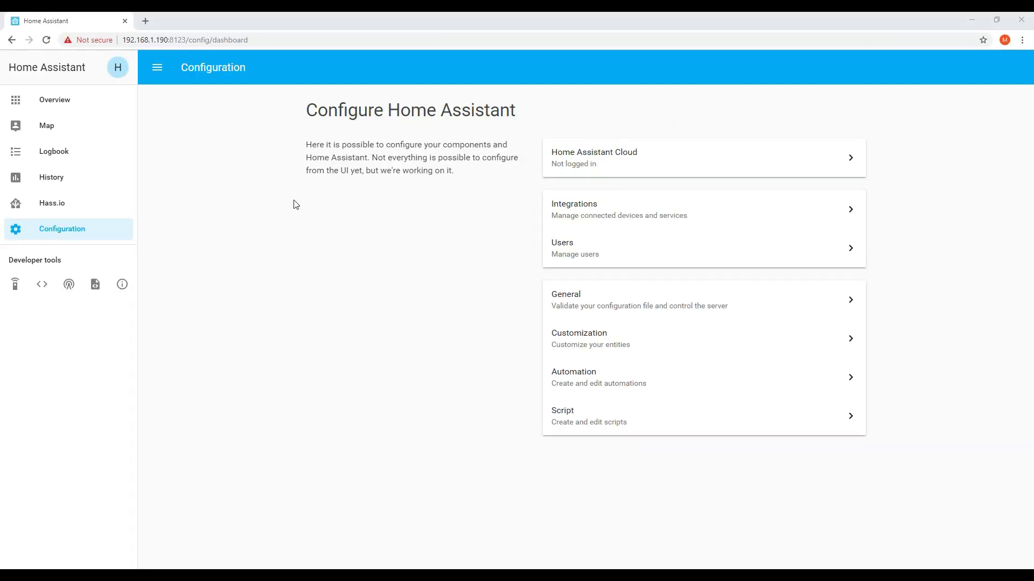
Go to Hass.io and open its Add-on Store listing repositories and official add-ons
{"action": "left_click", "coordinate": [52, 213]}
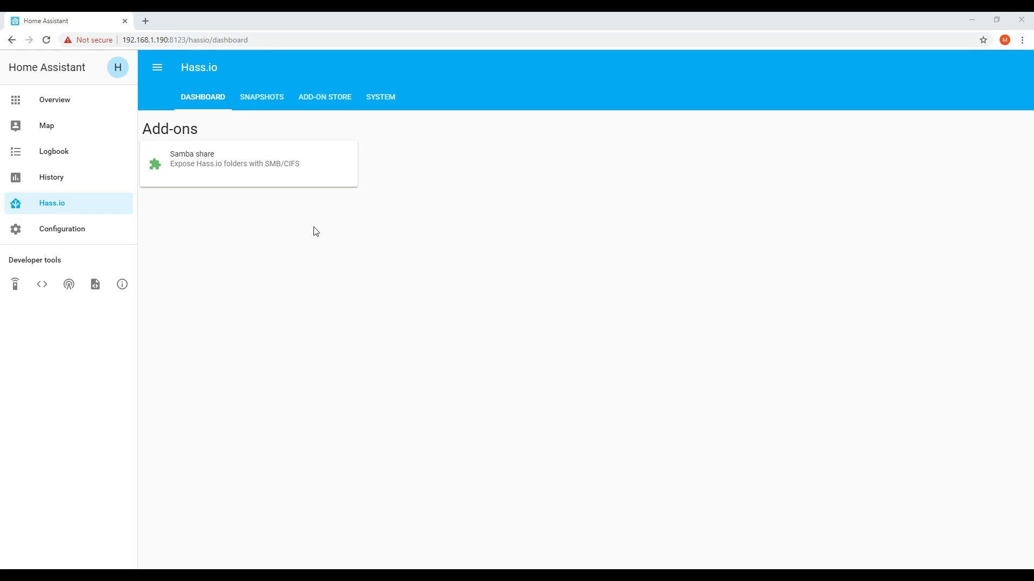
{"action": "left_click", "coordinate": [326, 99]}
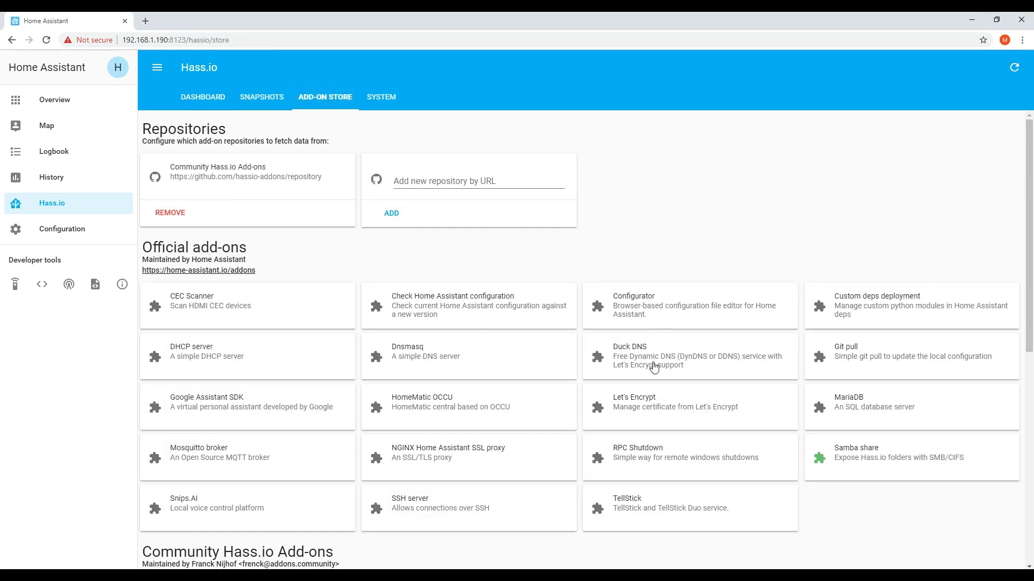
Install the Duck DNS add-on, version 1.5, from its details page
{"action": "left_click", "coordinate": [654, 367]}
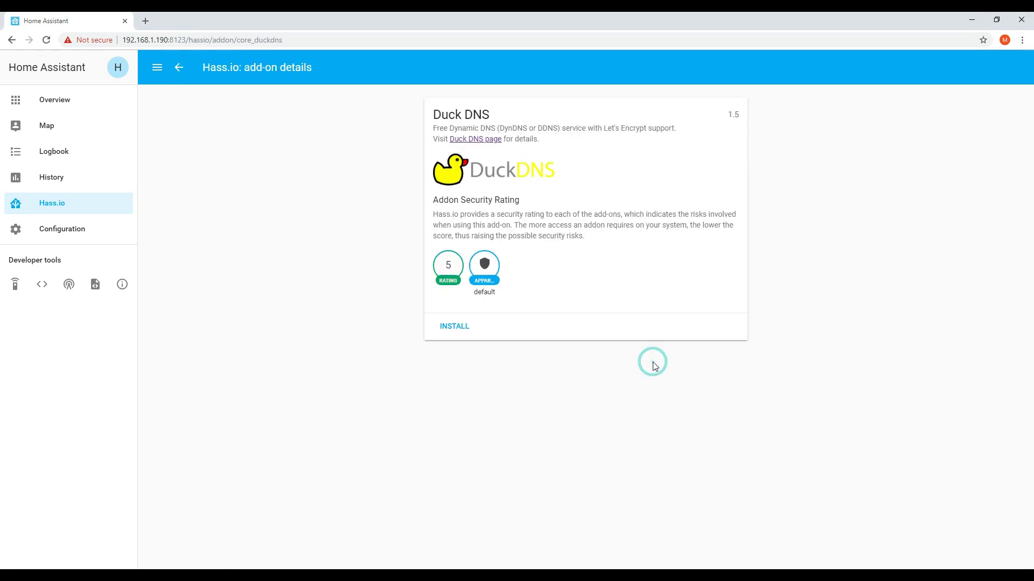
{"action": "left_click", "coordinate": [448, 329]}
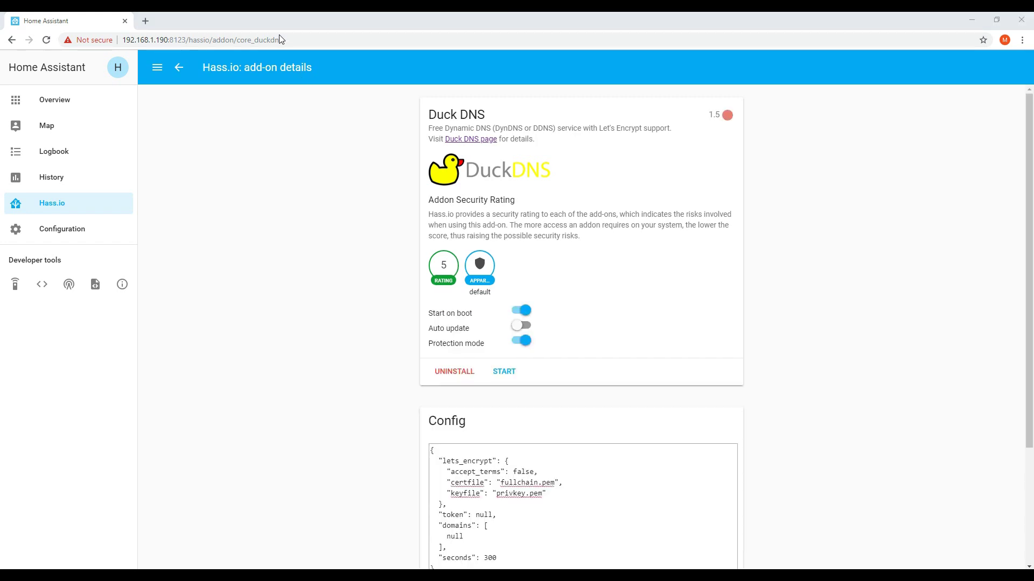
Copy the account token from the duckdns.org account page
{"action": "key", "text": "alt+Tab"}
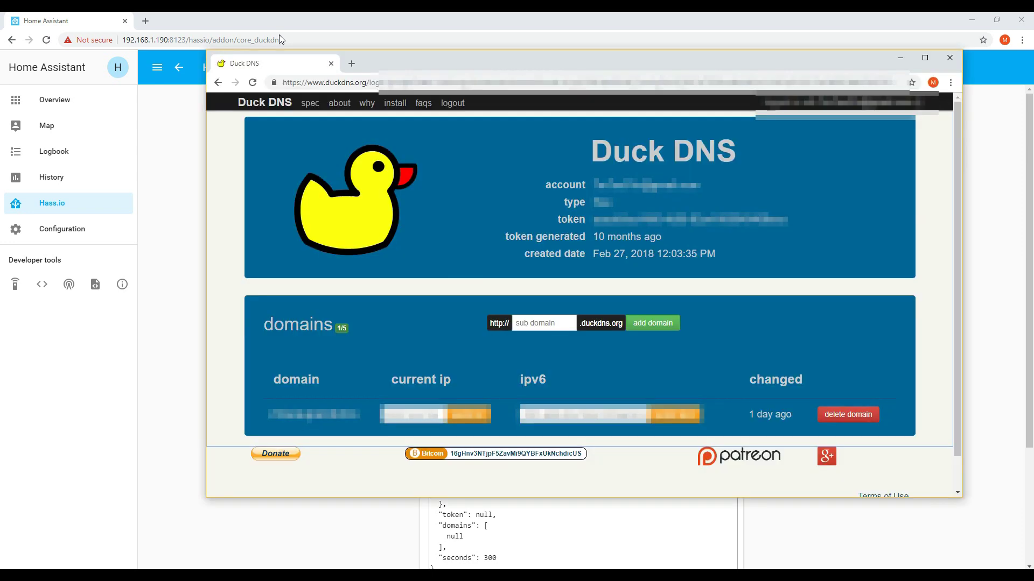
{"action": "left_click_drag", "start_coordinate": [592, 221], "coordinate": [794, 221]}
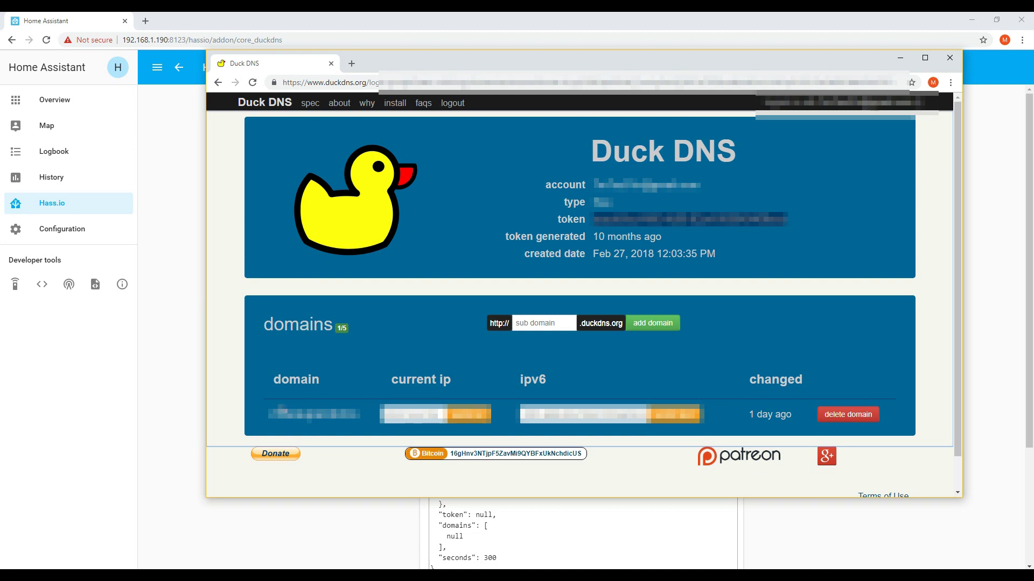
{"action": "left_click_drag", "start_coordinate": [267, 414], "coordinate": [364, 414]}
{"action": "left_click", "coordinate": [545, 353]}
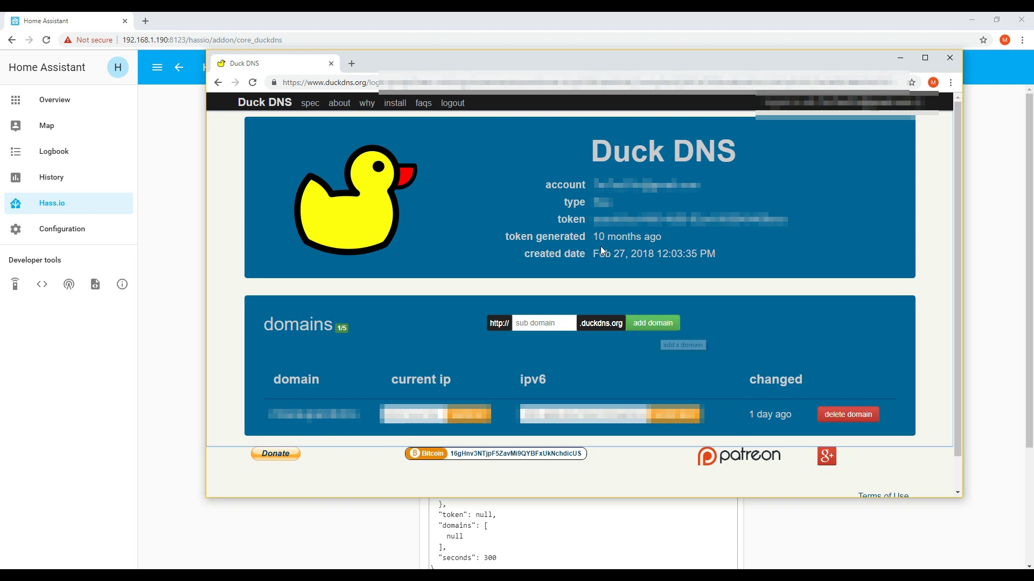
{"action": "left_click_drag", "start_coordinate": [592, 221], "coordinate": [795, 225]}
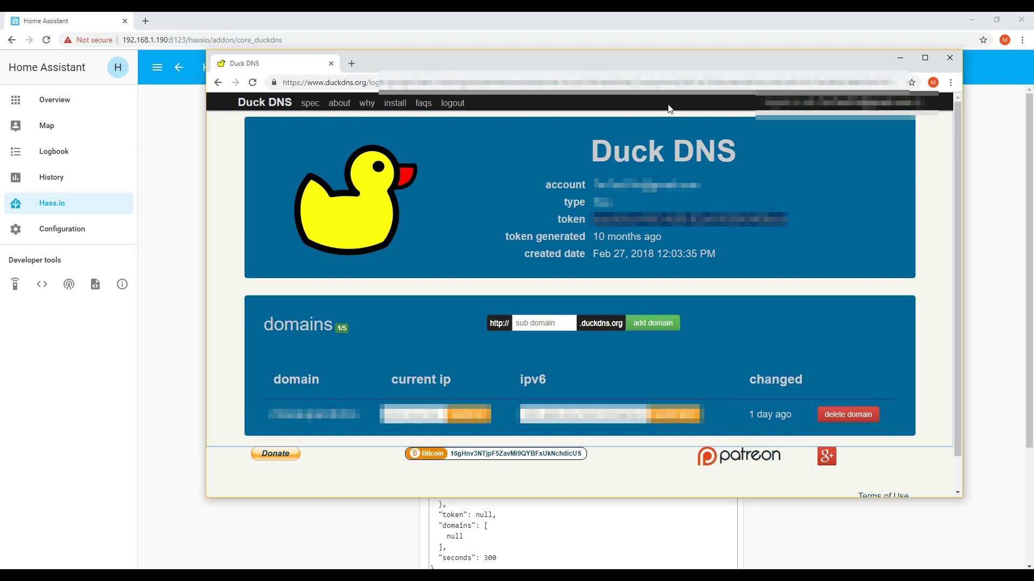
Replace the null token with the copied token and set the domain to the .duckdns.org name
{"action": "left_click", "coordinate": [615, 40]}
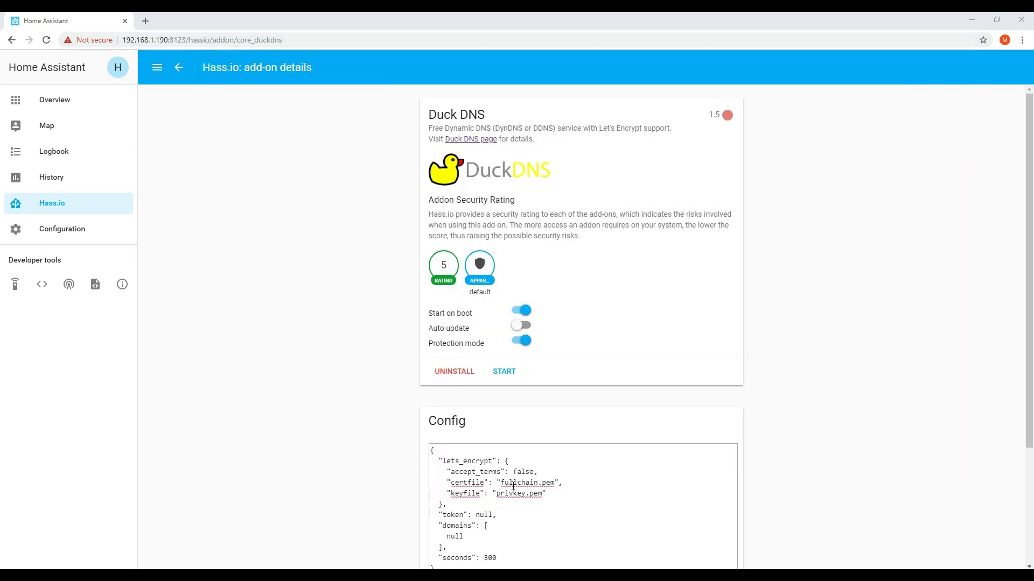
{"action": "double_click", "coordinate": [483, 515]}
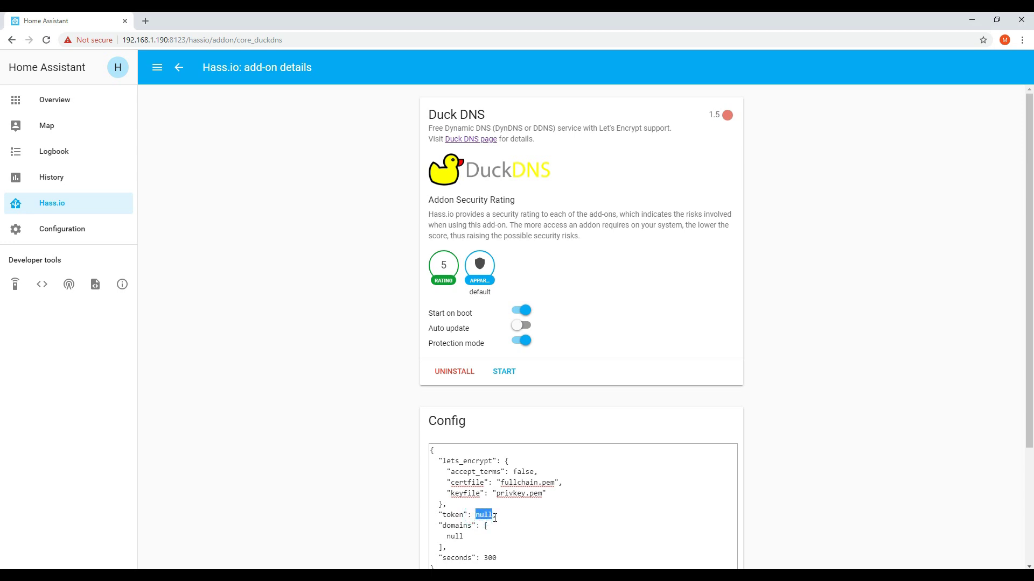
{"action": "key", "text": "ctrl+v"}
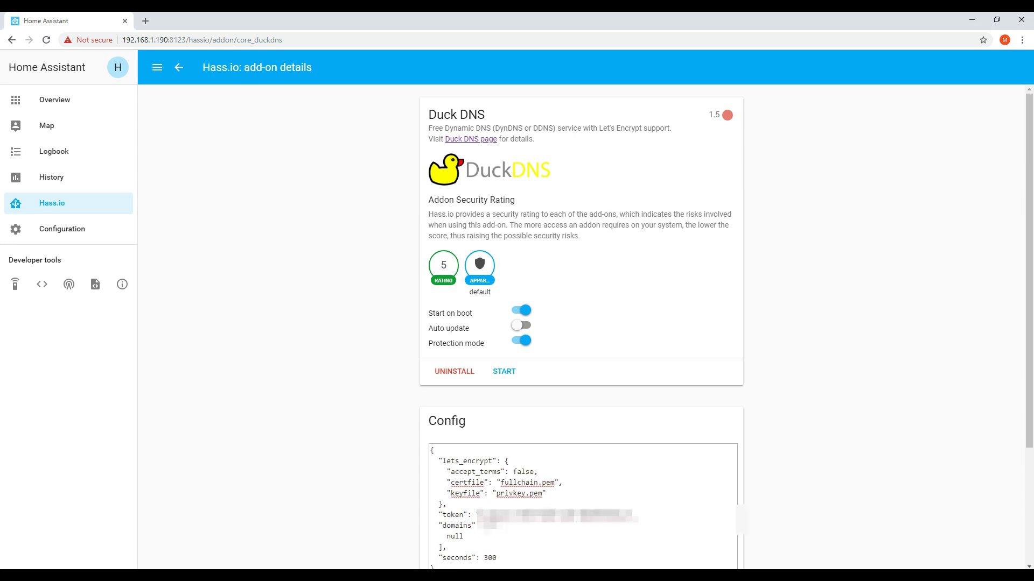
{"action": "left_click_drag", "start_coordinate": [493, 526], "coordinate": [466, 537]}
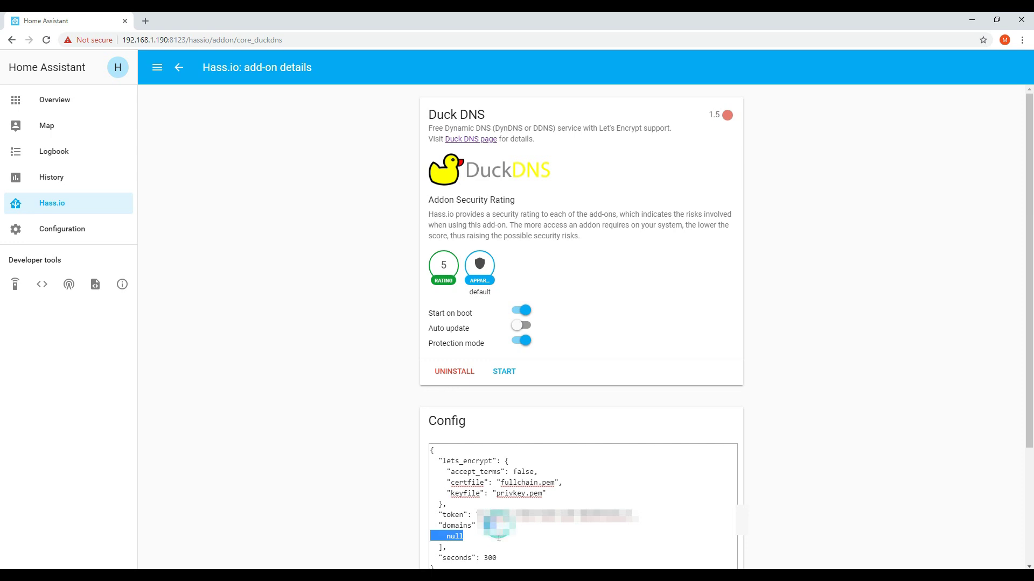
{"action": "key", "text": "Delete"}
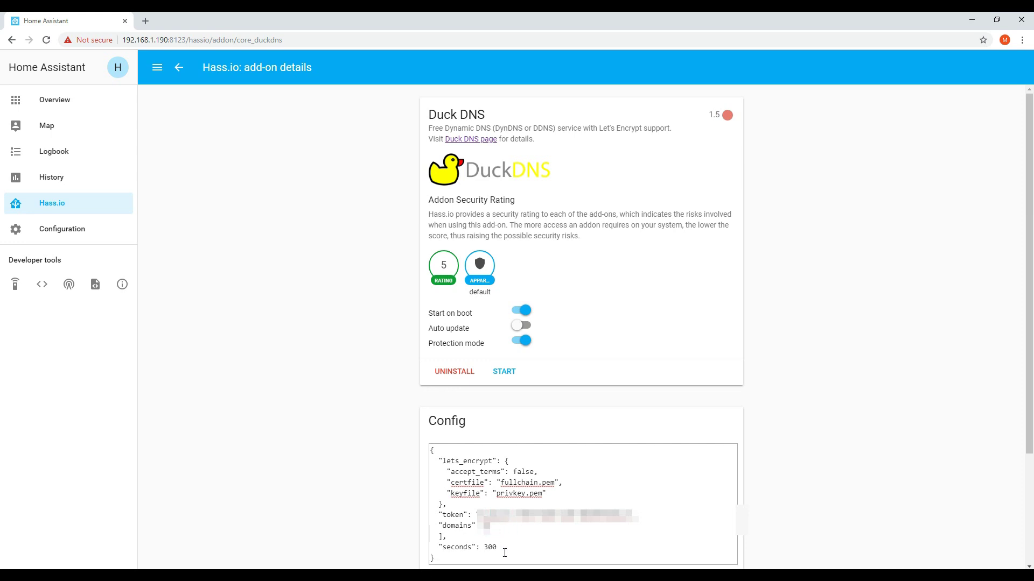
{"action": "key", "text": "ctrl+v"}
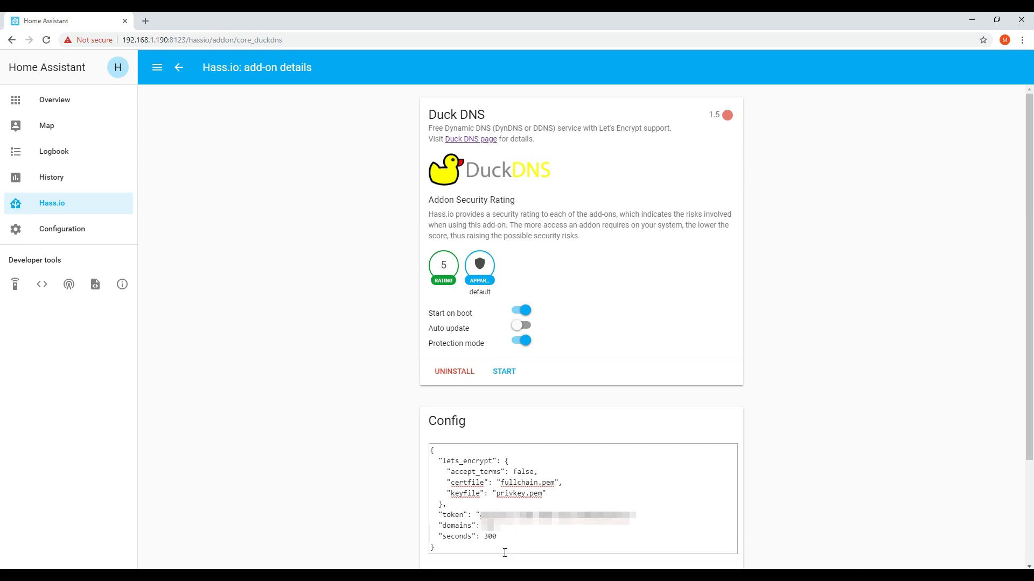
{"action": "type", "text": ".duckdns.org\""}
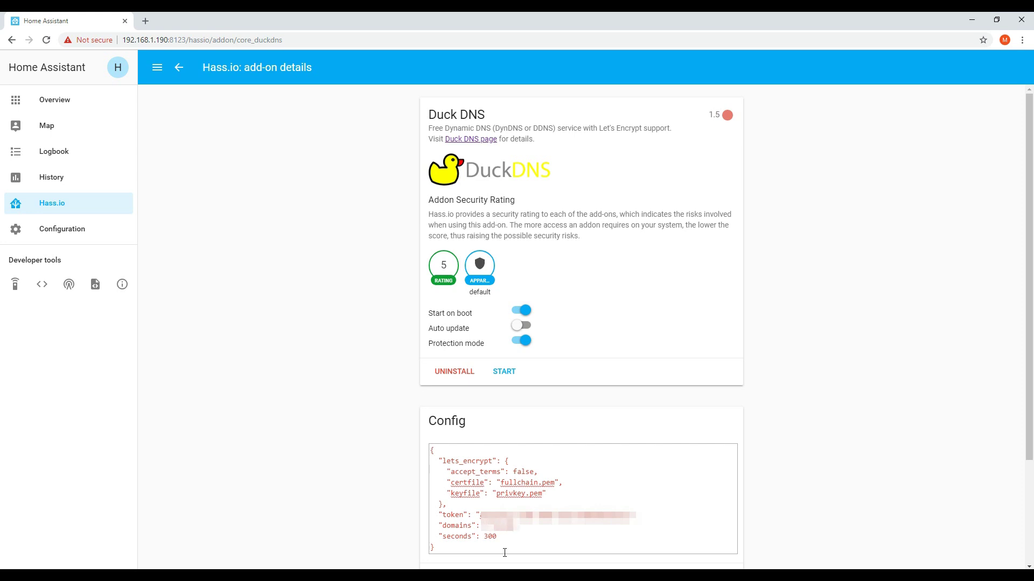
Change accept_terms from false to true and save the Duck DNS configuration
{"action": "double_click", "coordinate": [519, 472]}
{"action": "type", "text": "true"}
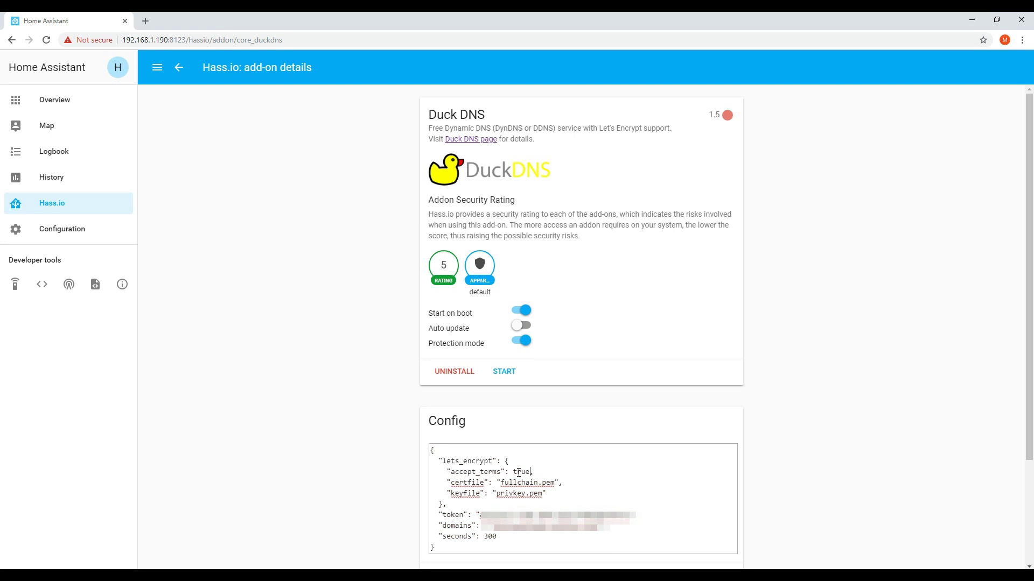
{"action": "scroll", "coordinate": [804, 468], "scroll_direction": "down", "scroll_amount": 1}
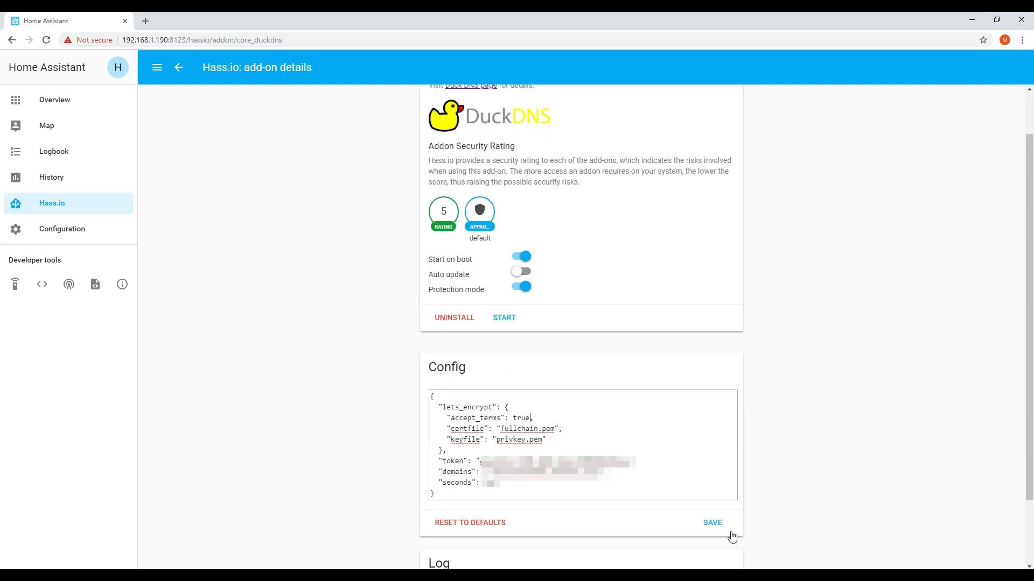
{"action": "left_click", "coordinate": [712, 524]}
Uncomment http and base_url in configuration.yaml, setting base_url to the Duck DNS address
{"action": "key", "text": "alt+Tab"}
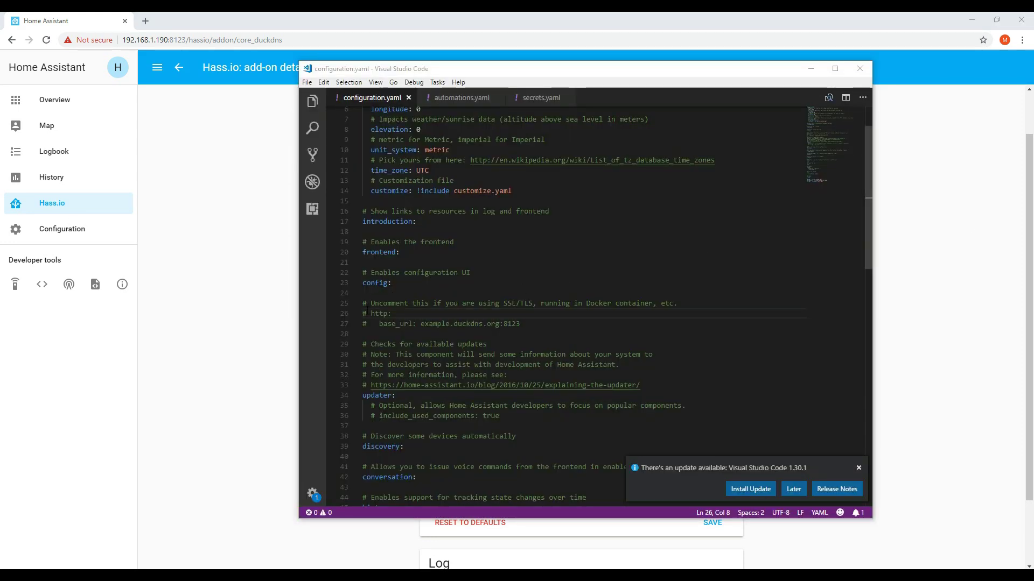
{"action": "left_click", "coordinate": [367, 312]}
{"action": "key", "text": "BackSpace"}
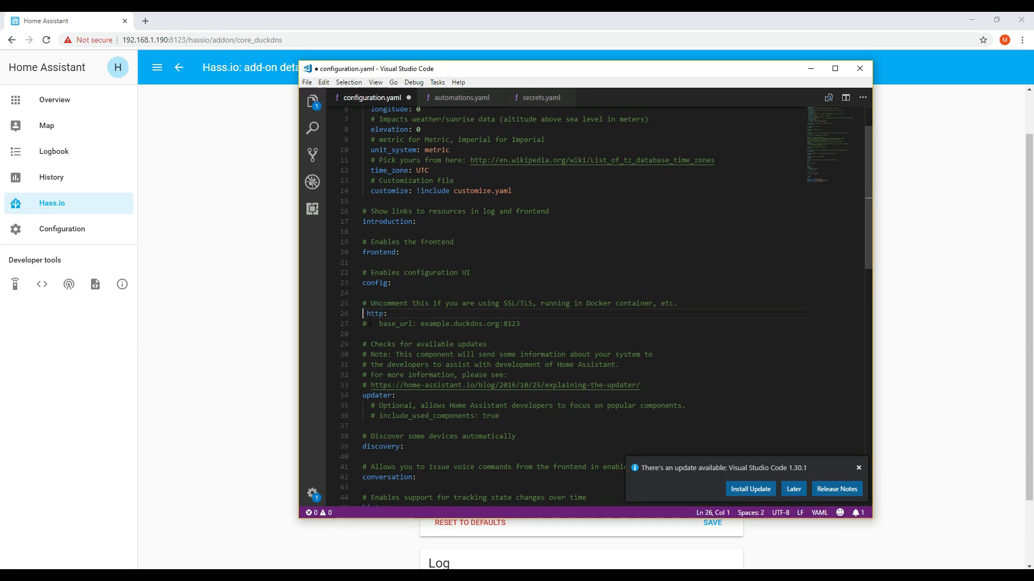
{"action": "left_click", "coordinate": [370, 322]}
{"action": "key", "text": "BackSpace"}
{"action": "key", "text": "BackSpace"}
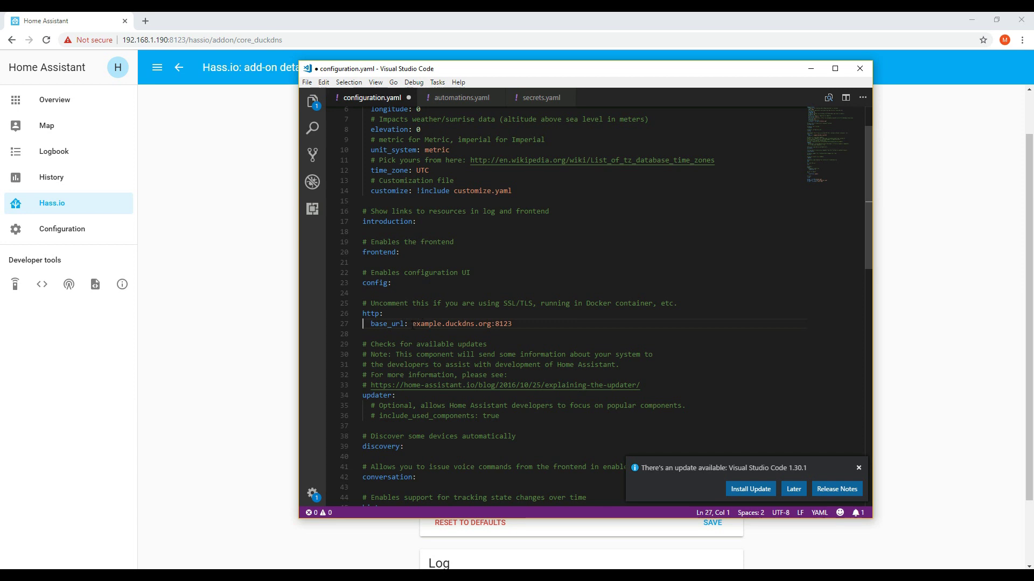
{"action": "left_click_drag", "start_coordinate": [413, 324], "coordinate": [512, 323]}
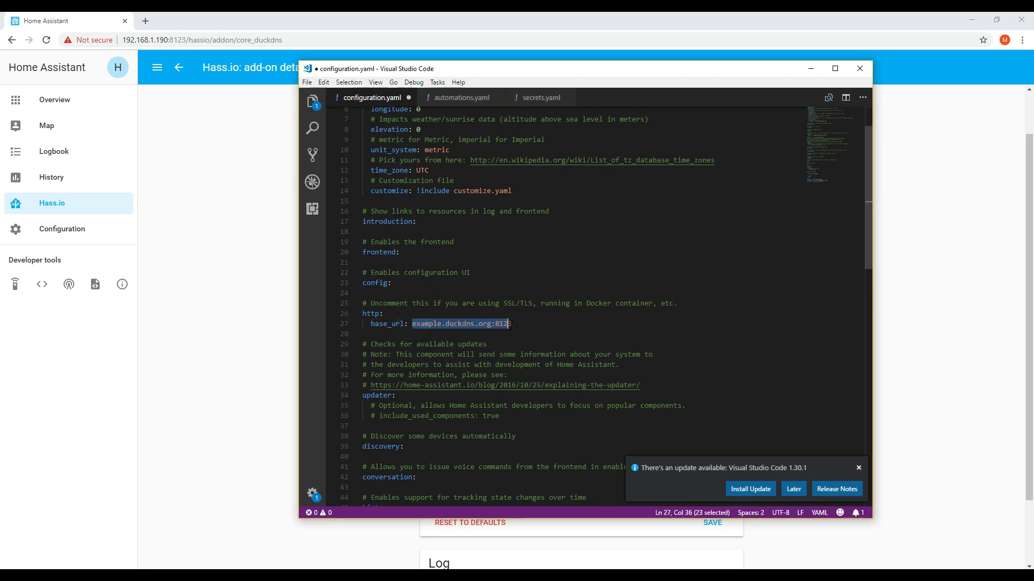
{"action": "key", "text": "ctrl+v"}
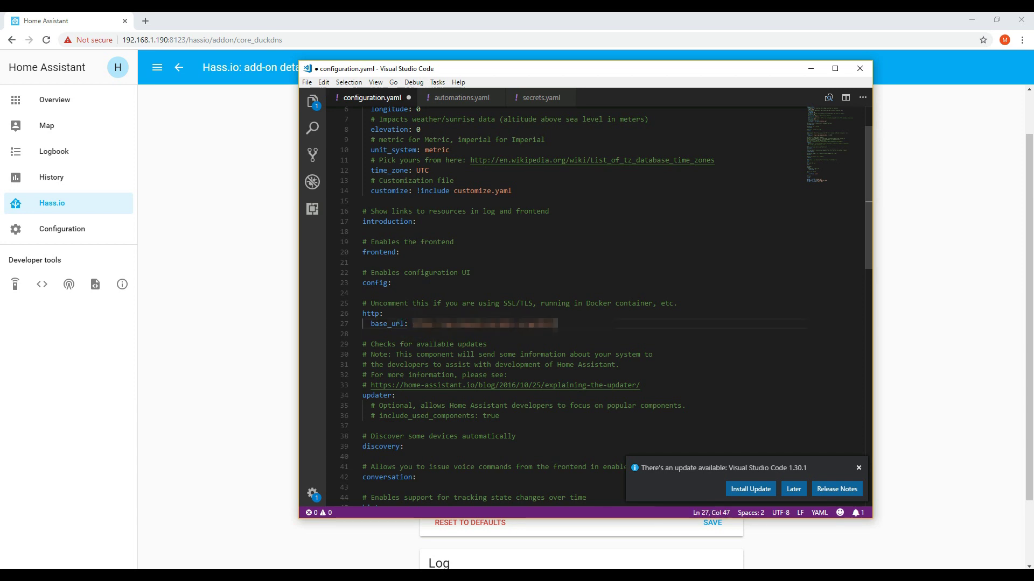
Add correctly indented ssl_certificate and ssl_key lines after base_url and save configuration.yaml
{"action": "left_click", "coordinate": [121, 399]}
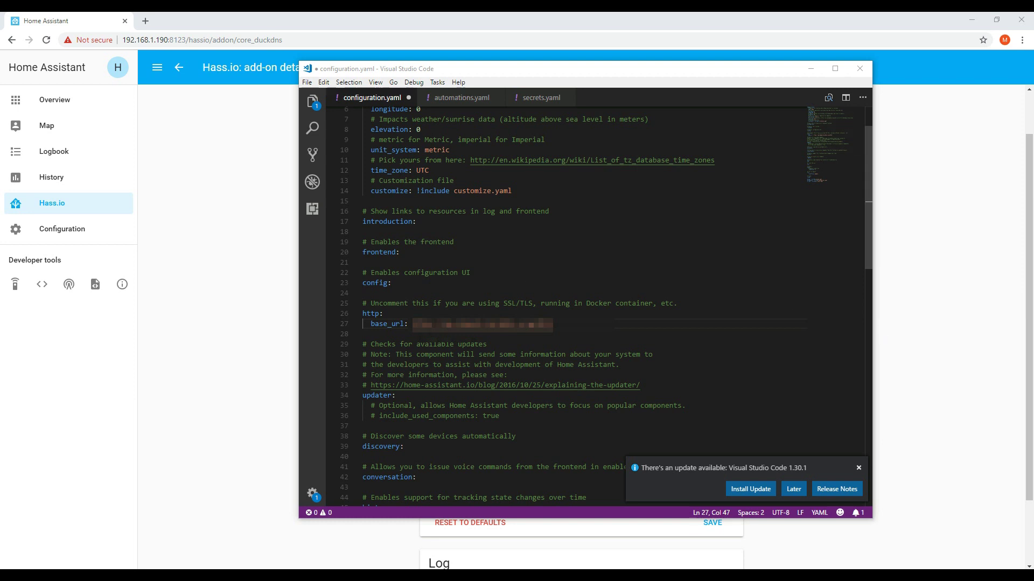
{"action": "left_click", "coordinate": [367, 329]}
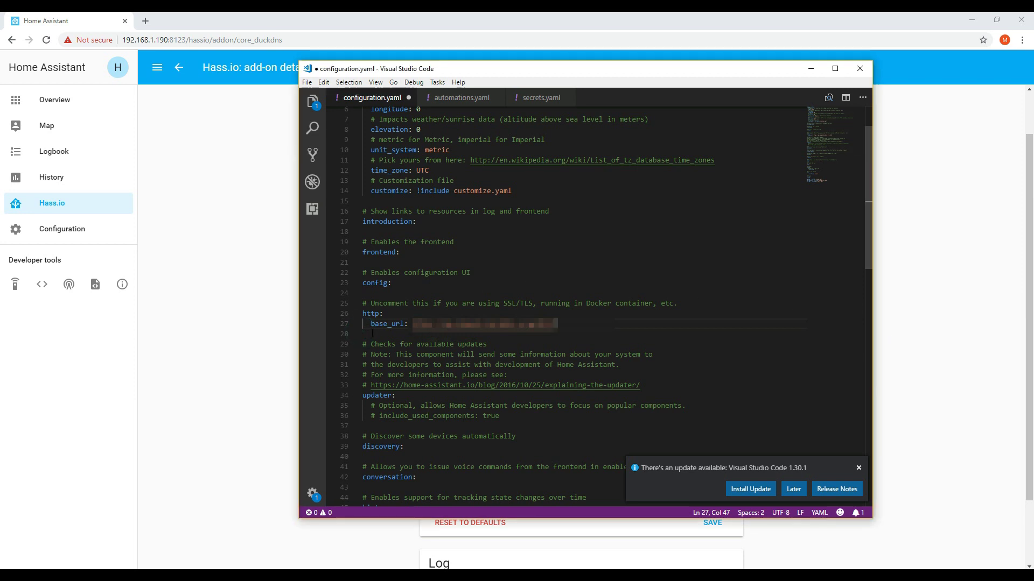
{"action": "key", "text": "Return"}
{"action": "type", "text": "ssl_certificate: /ssl/fullchain.pem   ssl_key: /ssl/privkey.pem"}
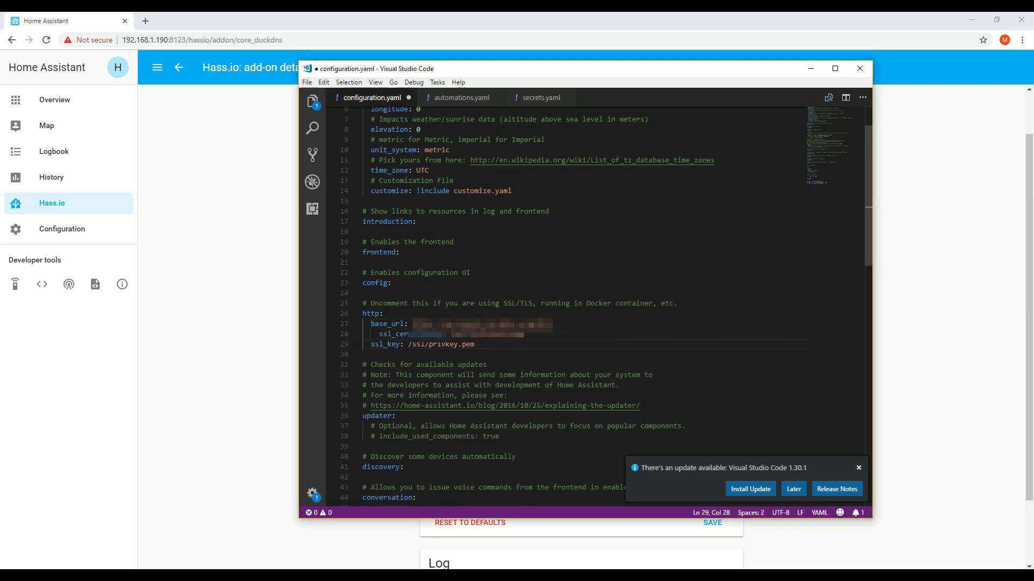
{"action": "left_click", "coordinate": [371, 334]}
{"action": "key", "text": "Delete"}
{"action": "key", "text": "Delete"}
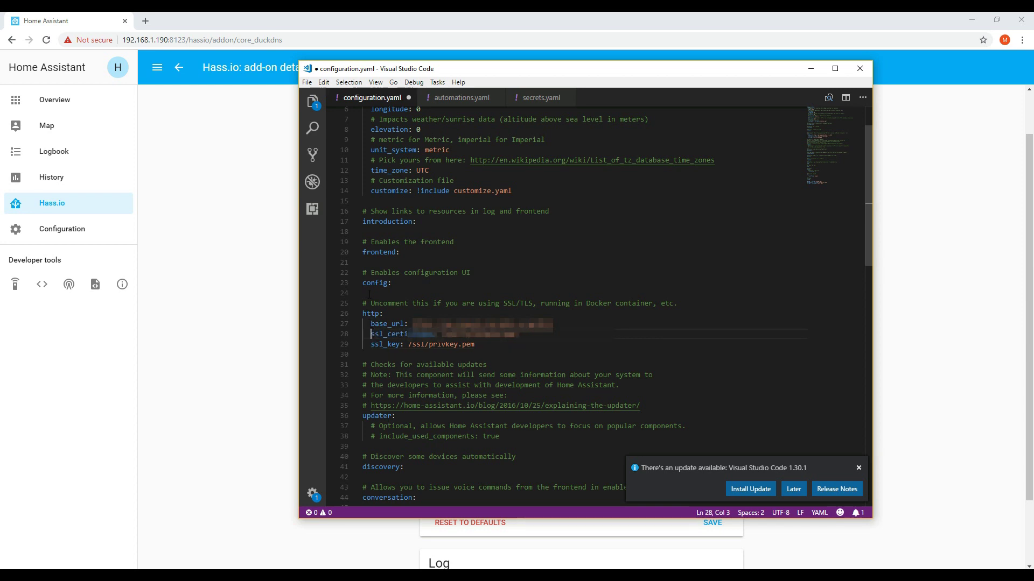
{"action": "left_click", "coordinate": [307, 82]}
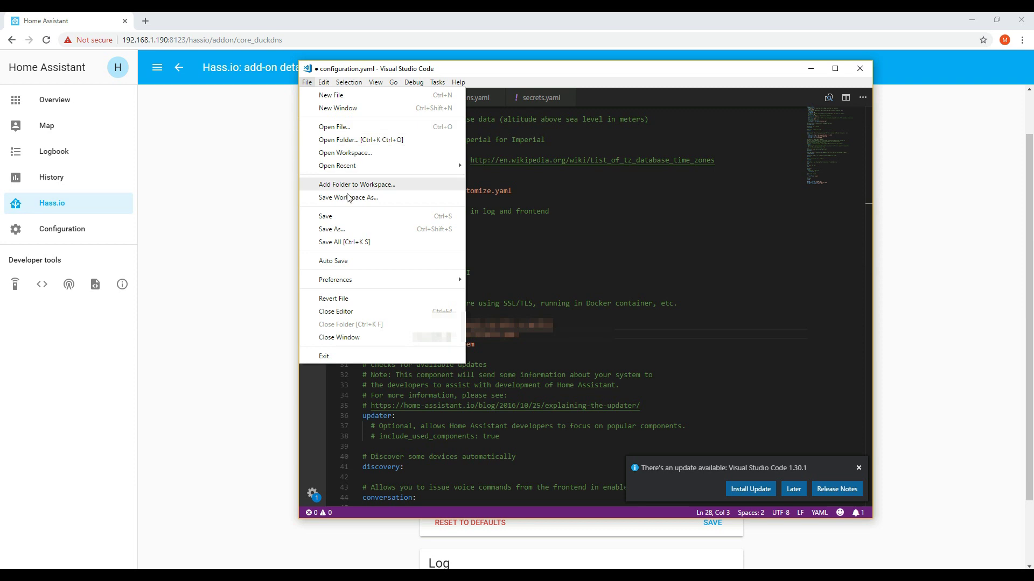
{"action": "left_click", "coordinate": [345, 217]}
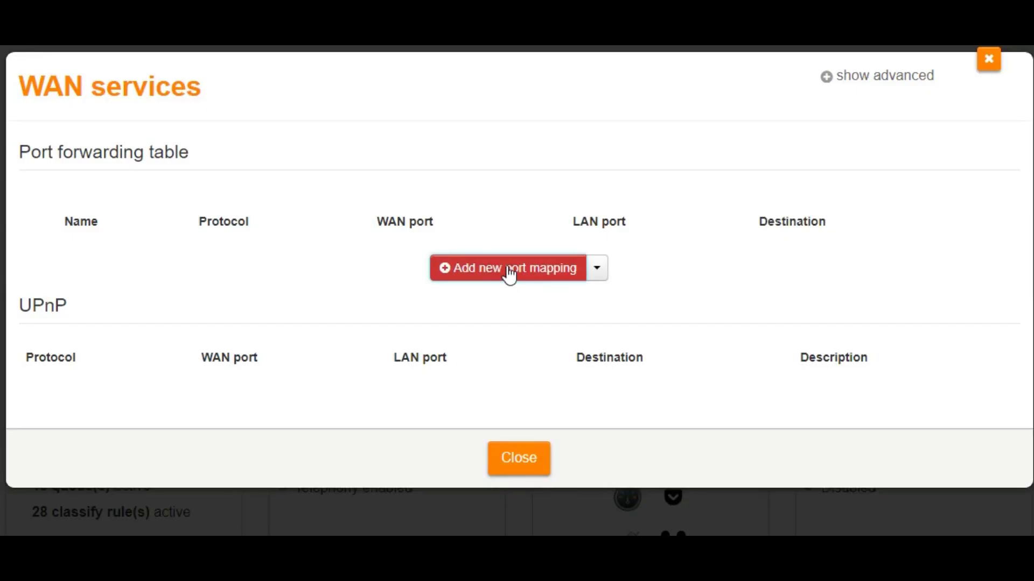
Add a port mapping named hassio forwarding WAN port 8123 to LAN port 8123 on 192.168.1.190
{"action": "left_click", "coordinate": [508, 271]}
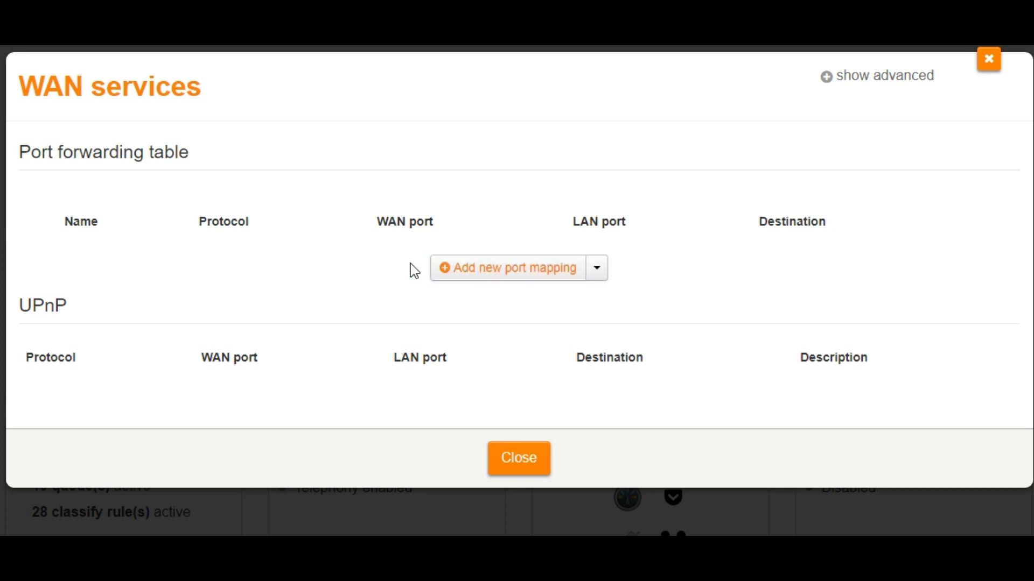
{"action": "left_click", "coordinate": [163, 263]}
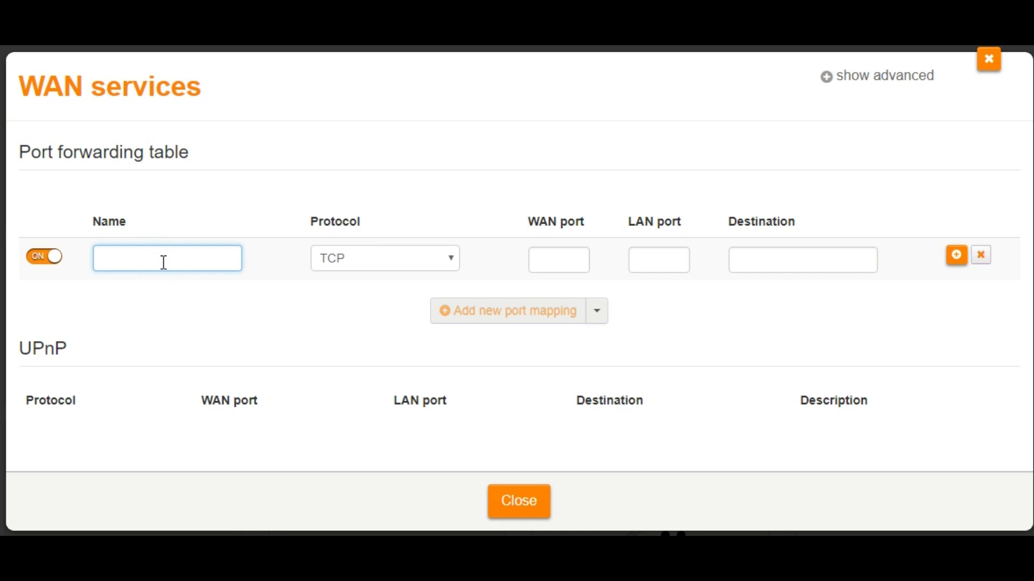
{"action": "type", "text": "hassio"}
{"action": "left_click", "coordinate": [545, 258]}
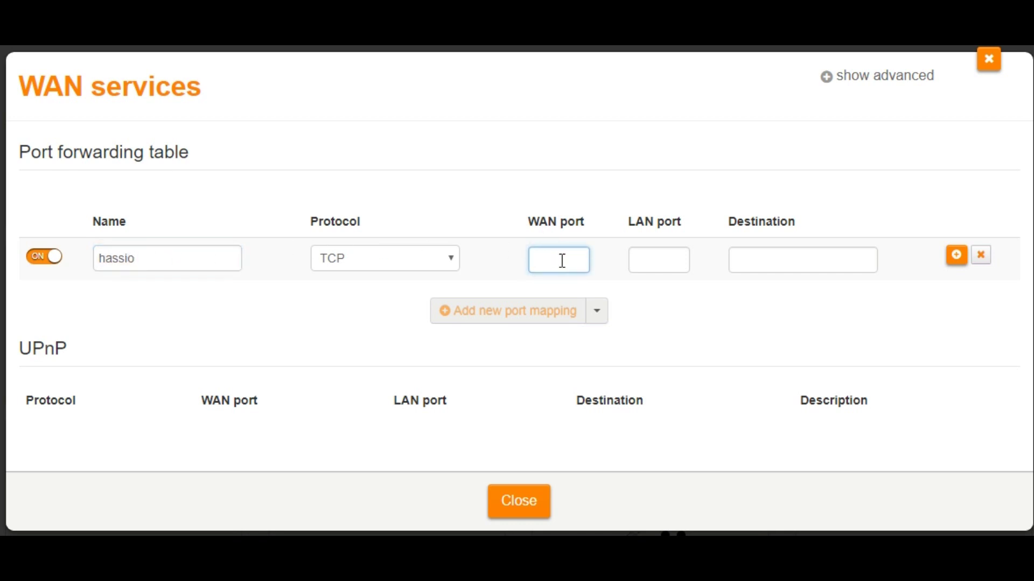
{"action": "type", "text": "8123"}
{"action": "left_click", "coordinate": [659, 260]}
{"action": "type", "text": "8123"}
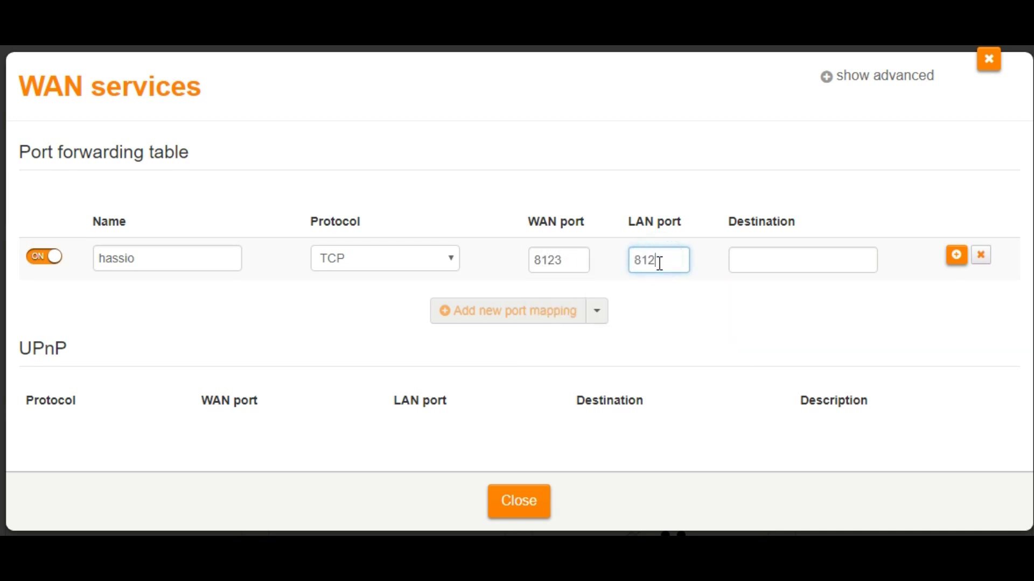
{"action": "left_click", "coordinate": [773, 263]}
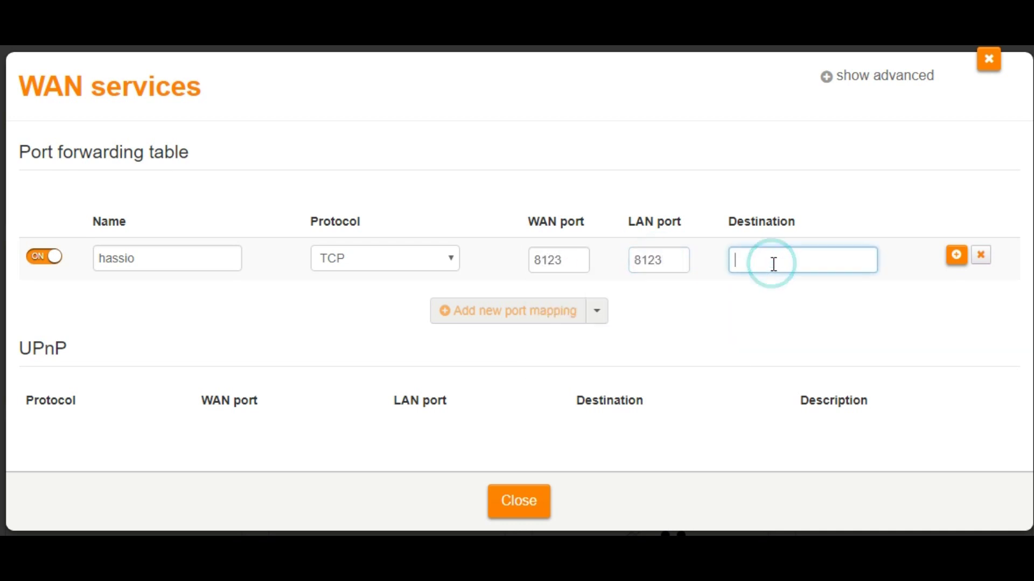
{"action": "type", "text": "192."}
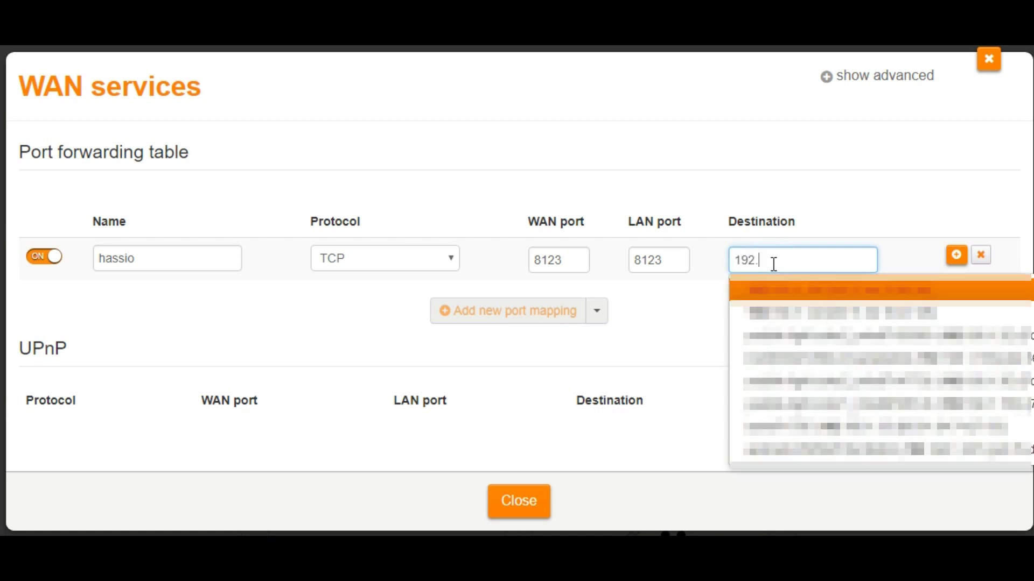
{"action": "type", "text": "168."}
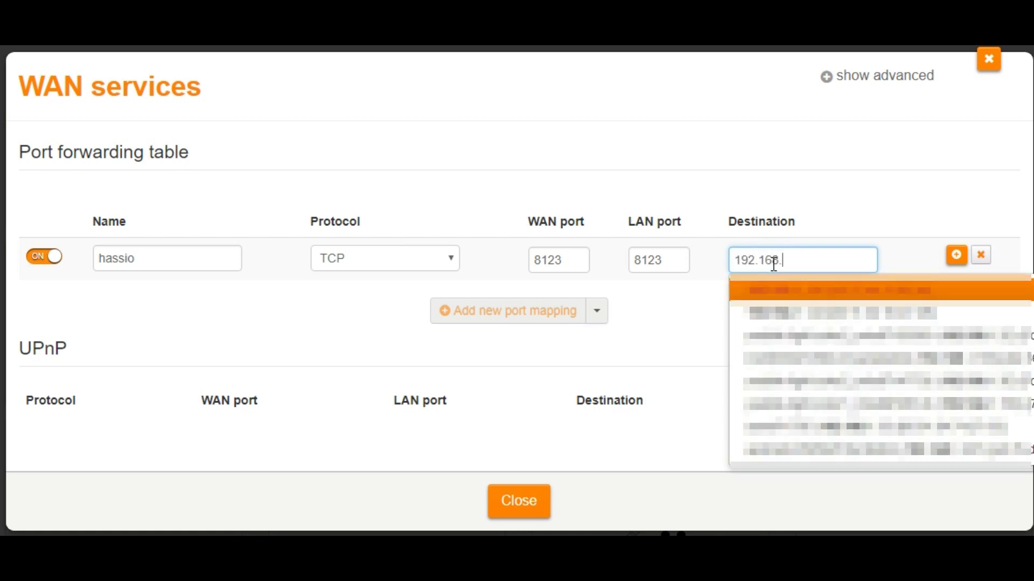
{"action": "type", "text": "1.190"}
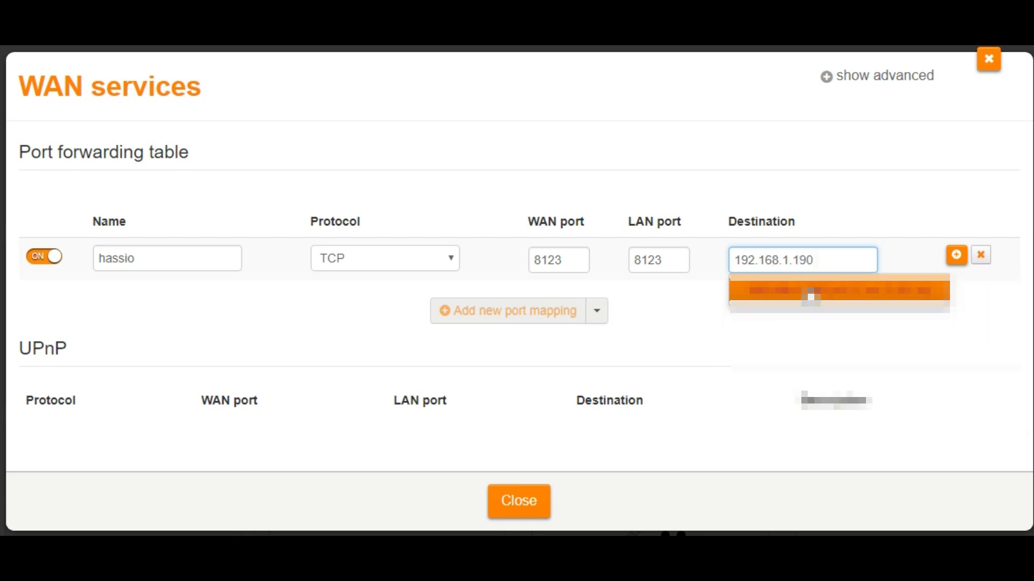
{"action": "left_click", "coordinate": [809, 293]}
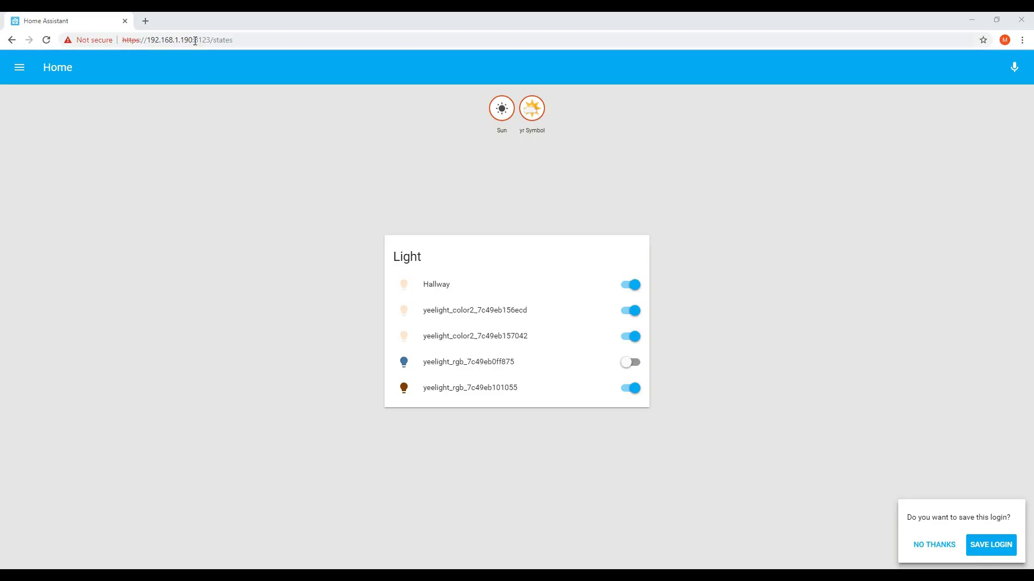
Load the https duckdns.org:8123 address, sign in with the username and saved password, then reload
{"action": "left_click", "coordinate": [194, 41]}
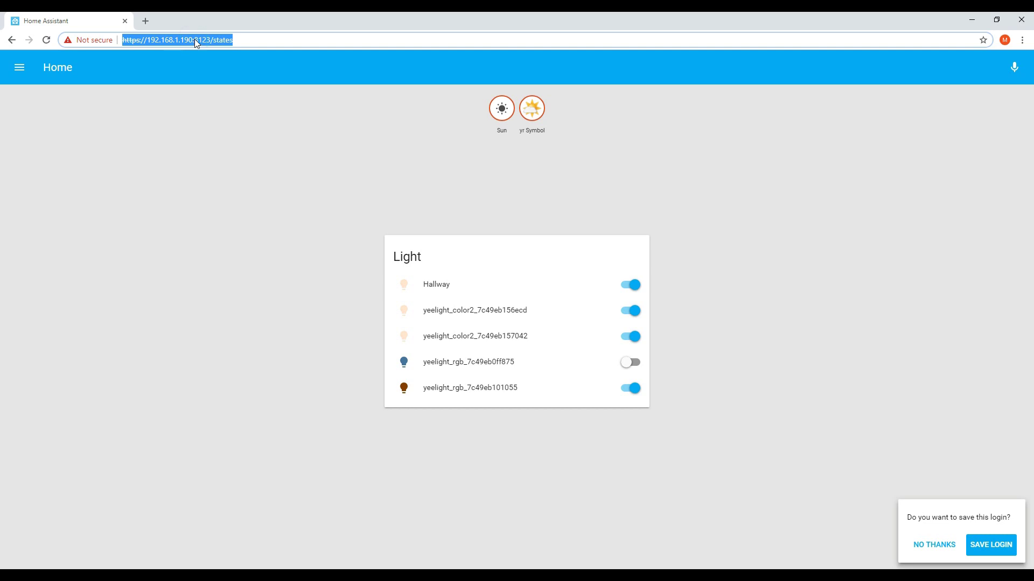
{"action": "key", "text": "ctrl+v"}
{"action": "key", "text": "Return"}
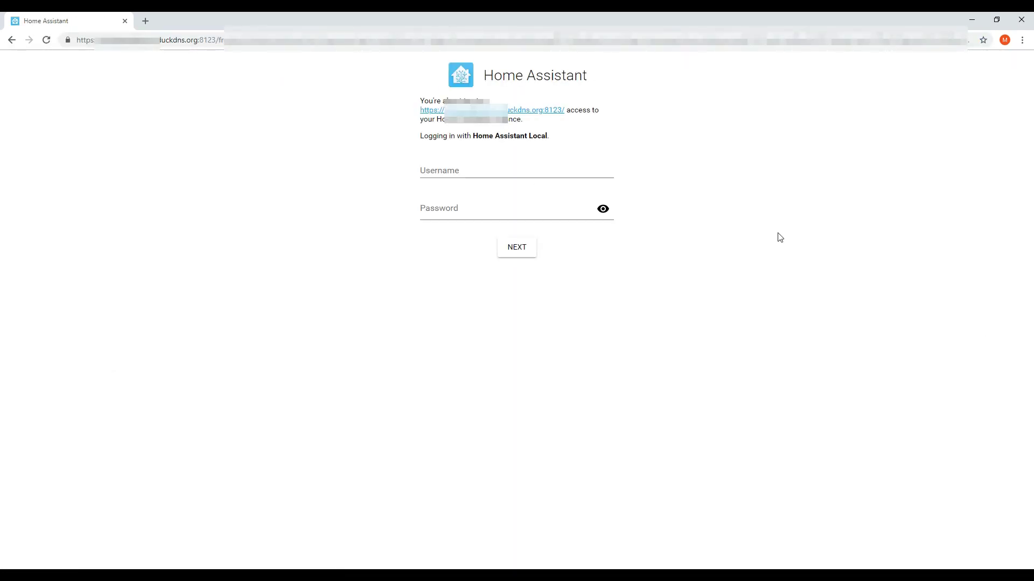
{"action": "left_click", "coordinate": [479, 169]}
{"action": "type", "text": "hass"}
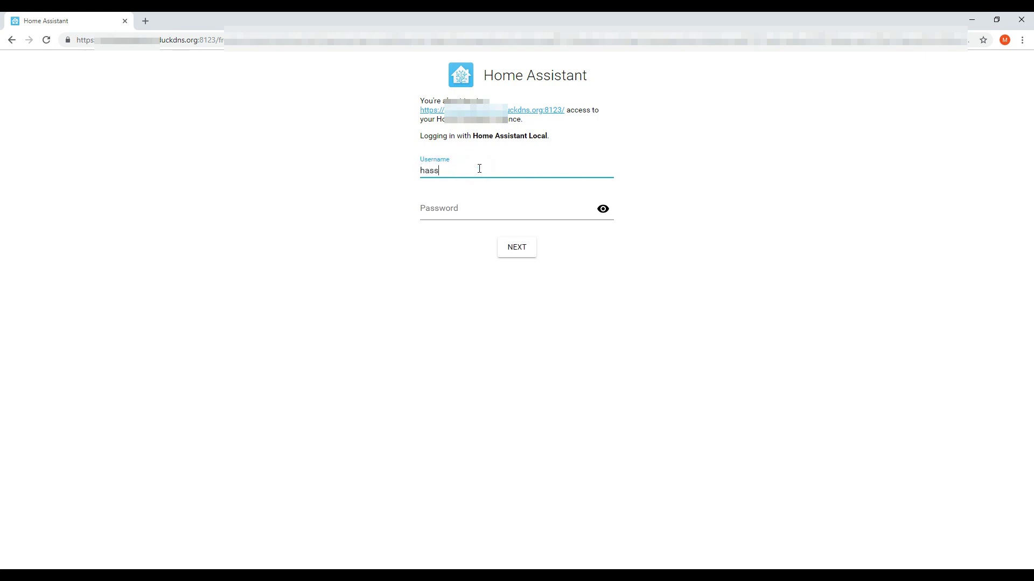
{"action": "type", "text": "io"}
{"action": "left_click", "coordinate": [461, 210]}
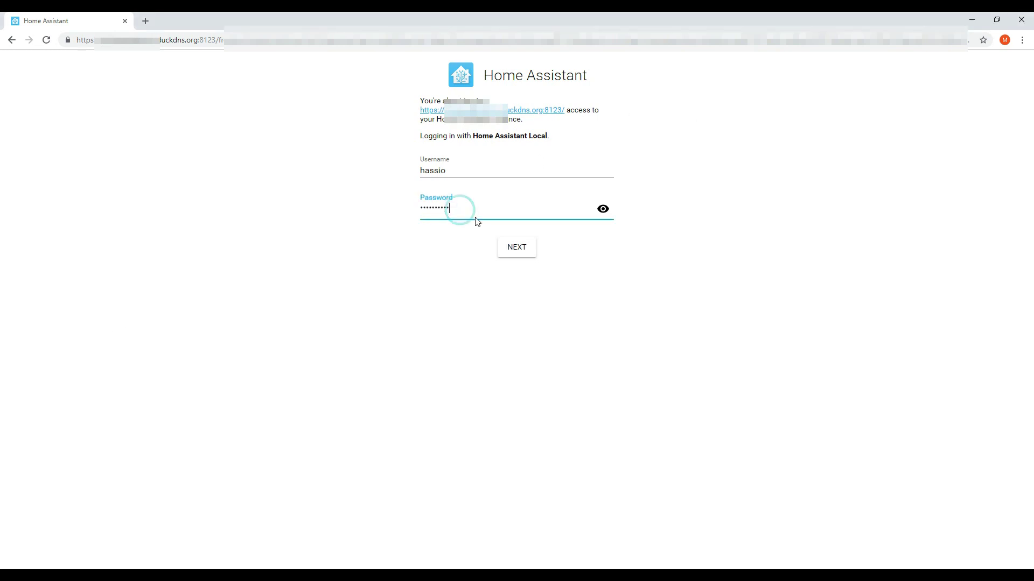
{"action": "left_click", "coordinate": [508, 246]}
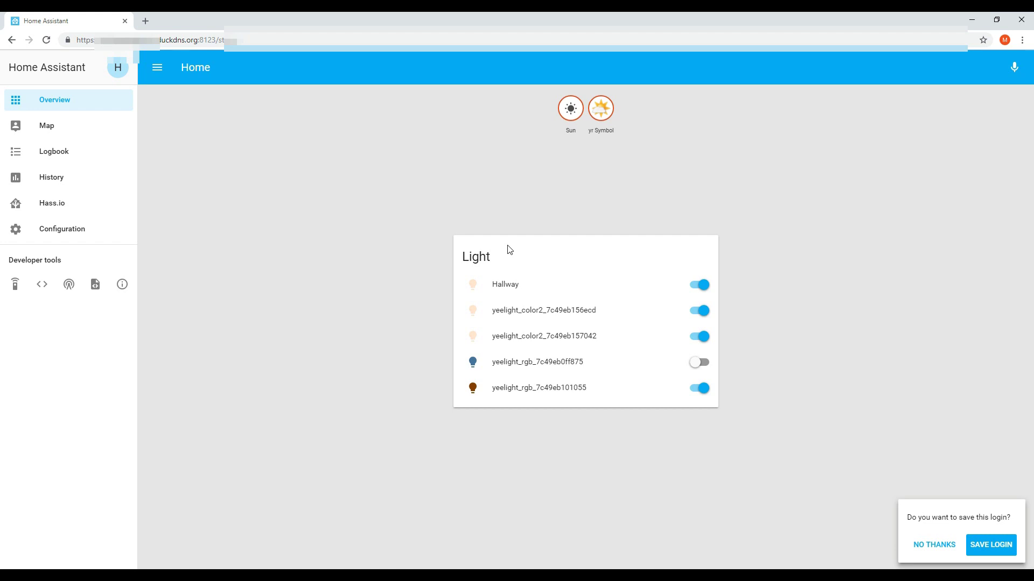
{"action": "key", "text": "F5"}
{"action": "key", "text": "F5"}
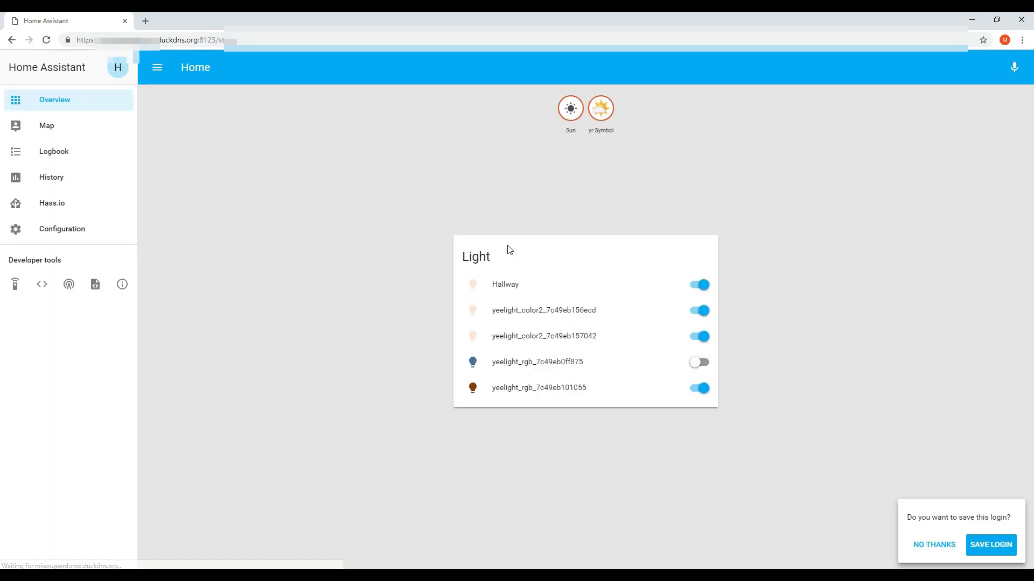